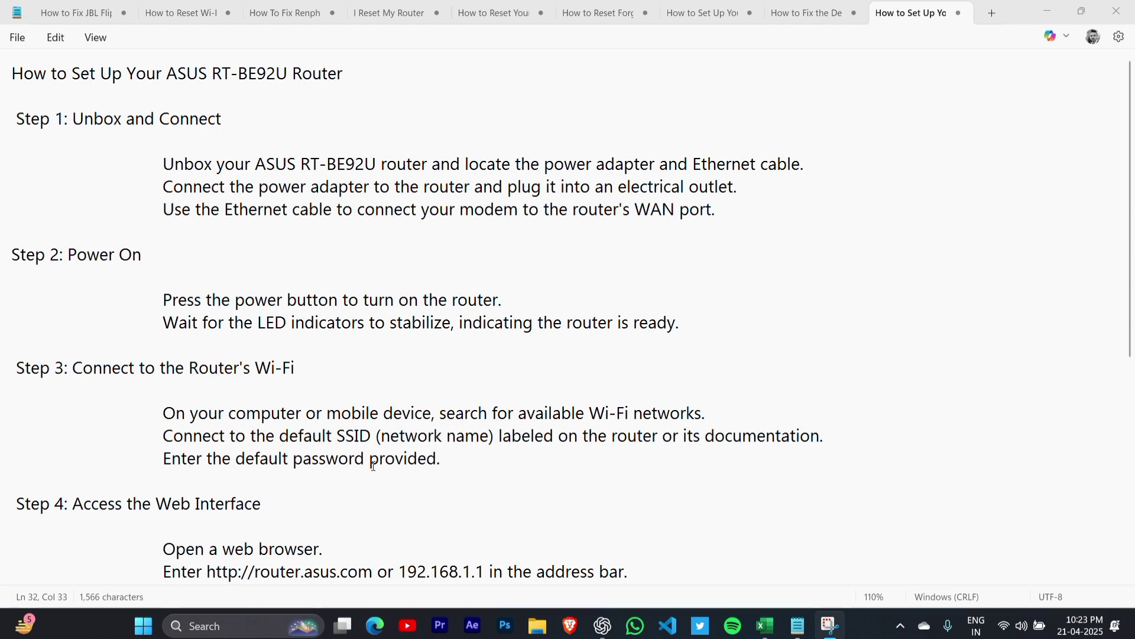
{"action": "scroll", "coordinate": [373, 464], "scroll_direction": "down", "scroll_amount": 1}
{"action": "scroll", "coordinate": [48, 307], "scroll_direction": "down", "scroll_amount": 2}
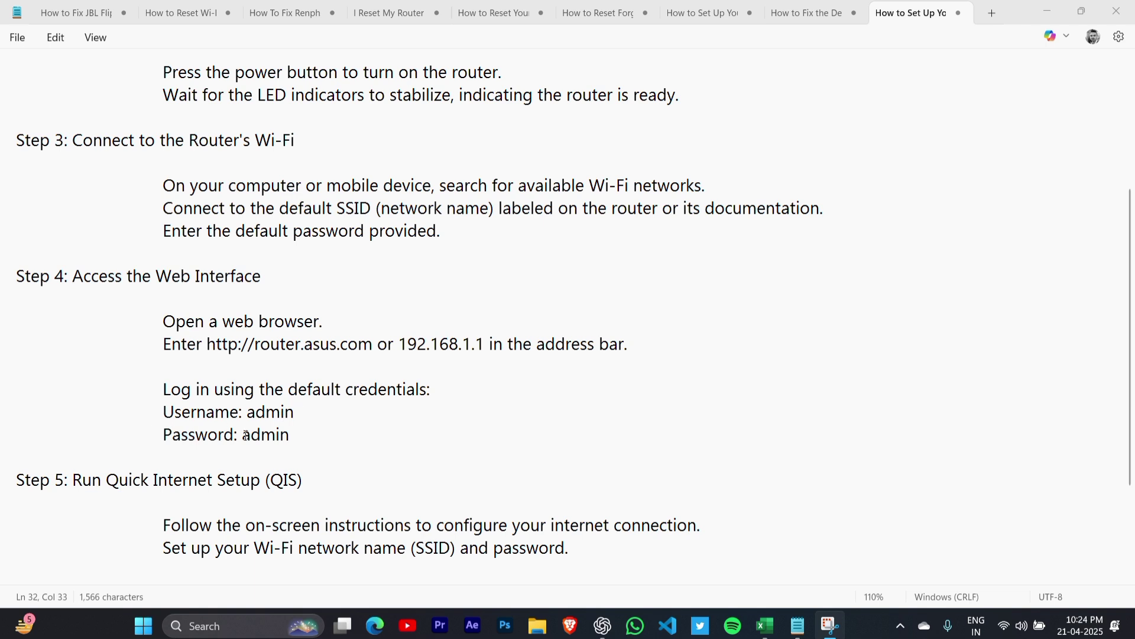
{"action": "scroll", "coordinate": [257, 436], "scroll_direction": "down", "scroll_amount": 2}
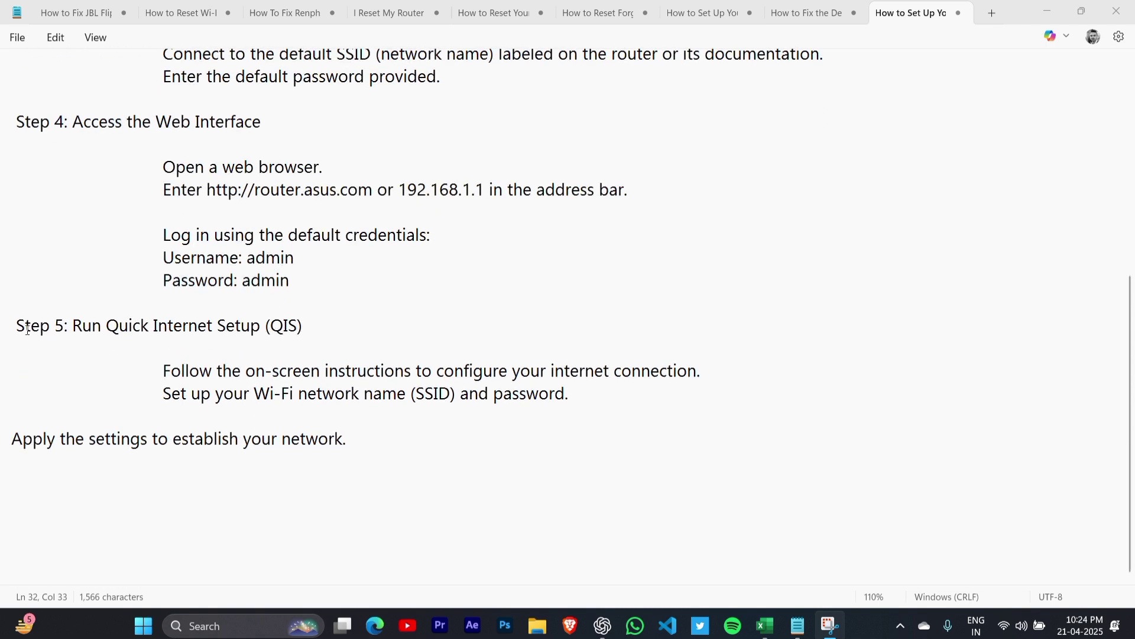